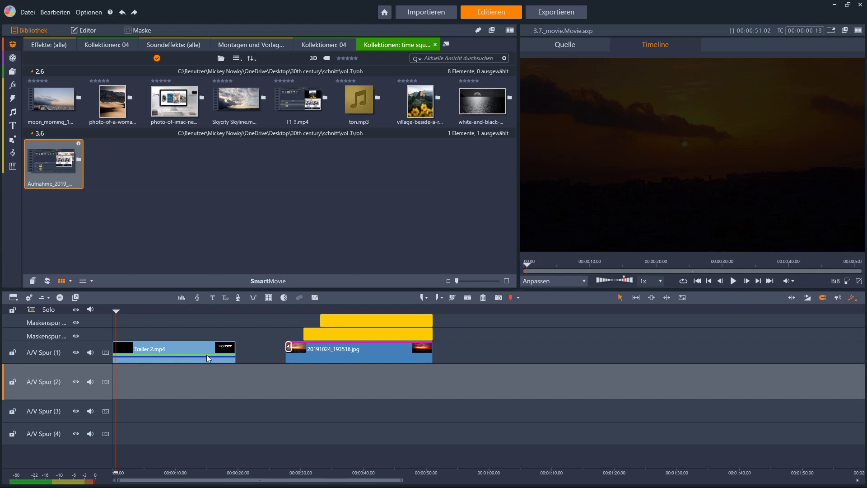
- Play the Trailer 2.mp4 title animation in the timeline preview with pauses, and scrub back through its lettering
{"action": "left_click", "coordinate": [733, 281]}
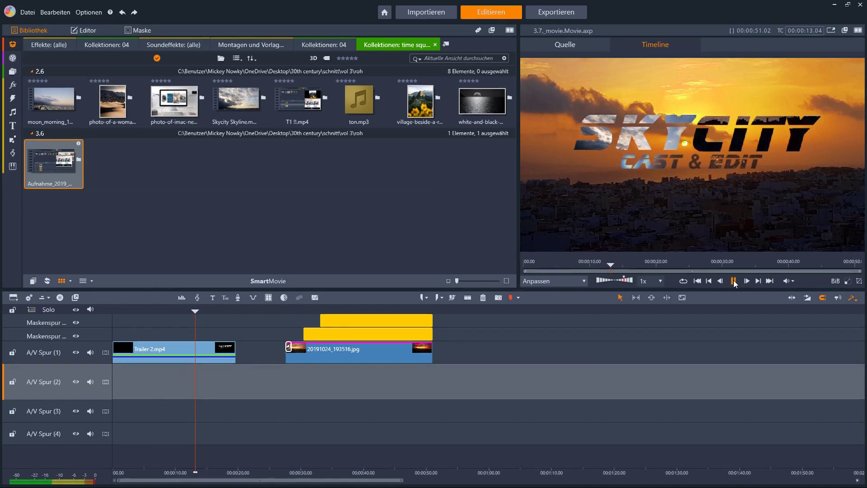
{"action": "left_click", "coordinate": [734, 281]}
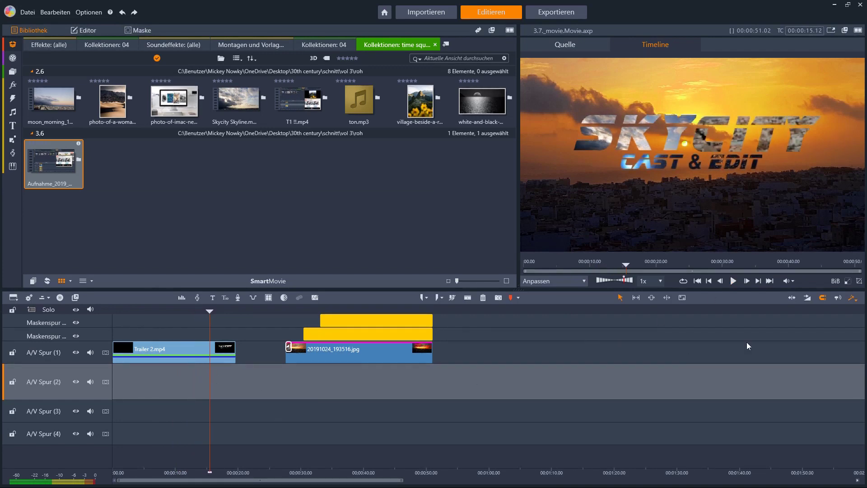
{"action": "left_click", "coordinate": [733, 281]}
{"action": "left_click", "coordinate": [733, 281]}
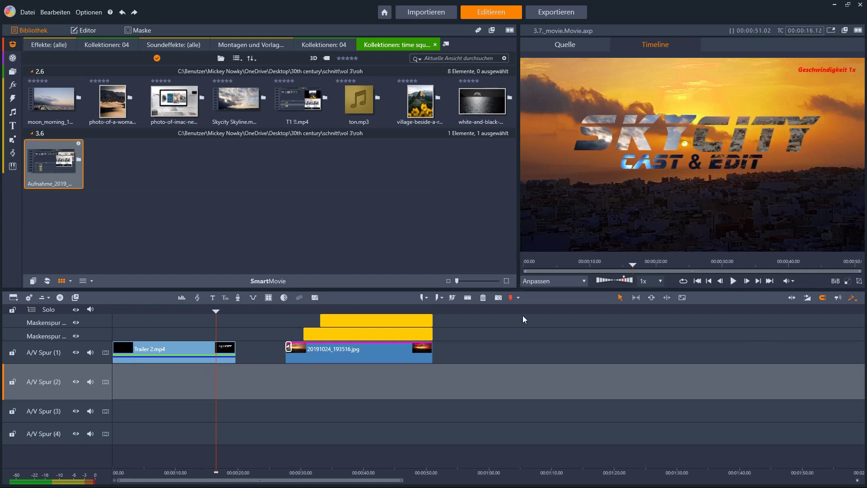
{"action": "left_click", "coordinate": [735, 281]}
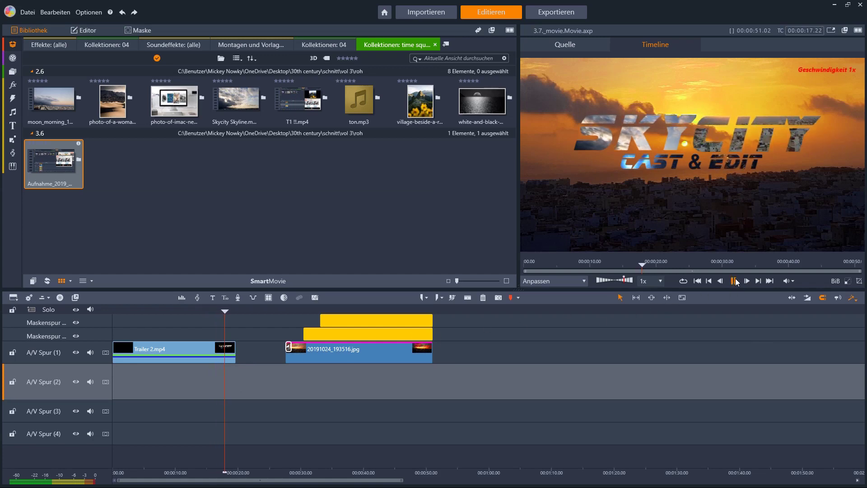
{"action": "left_click", "coordinate": [735, 281]}
{"action": "mouse_move", "coordinate": [172, 360]}
{"action": "left_mouse_down"}
{"action": "mouse_move", "coordinate": [197, 358]}
{"action": "mouse_move", "coordinate": [169, 360]}
{"action": "mouse_move", "coordinate": [180, 363]}
{"action": "left_mouse_up"}
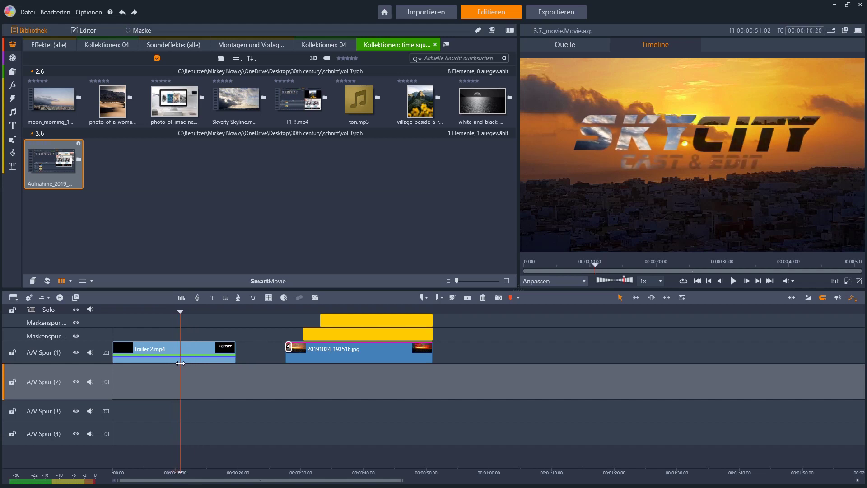
- Play the 20191024_193516.jpg sunset clip from its start to its end, and scrub back through it
{"action": "left_click_drag", "start_coordinate": [180, 363], "coordinate": [288, 349]}
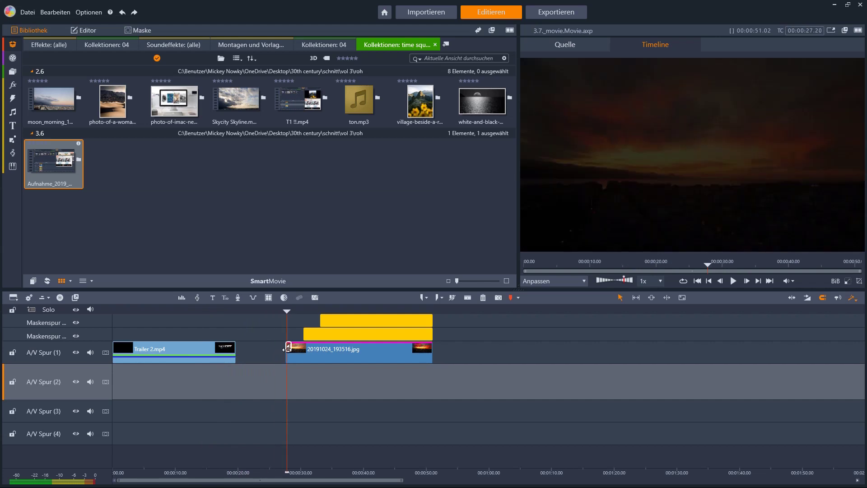
{"action": "left_click", "coordinate": [736, 281]}
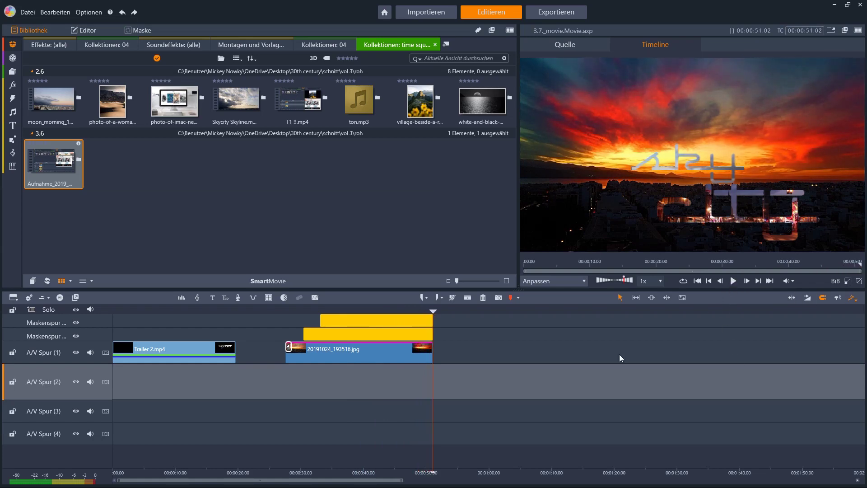
{"action": "left_click_drag", "start_coordinate": [436, 395], "coordinate": [296, 408]}
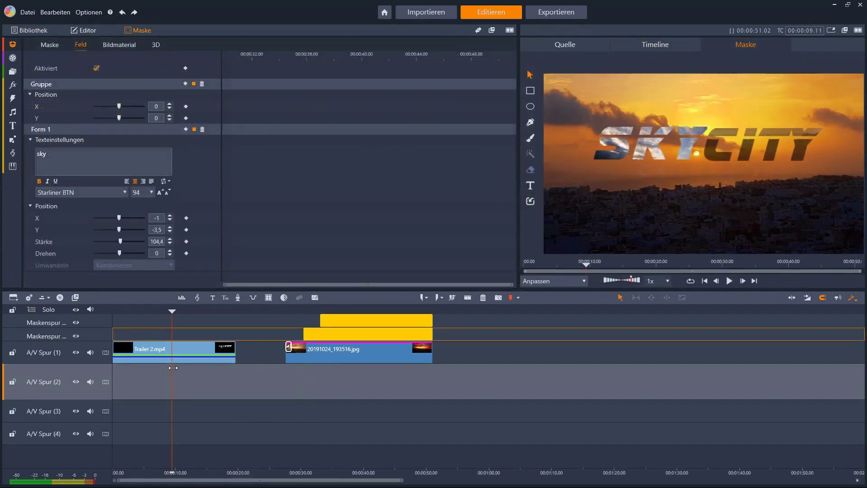
- Open the basic colour settings of the 20191024_193516.jpg clip and scrub through its keyframes near the clip's start
{"action": "left_click_drag", "start_coordinate": [166, 367], "coordinate": [309, 369]}
{"action": "left_click", "coordinate": [323, 359]}
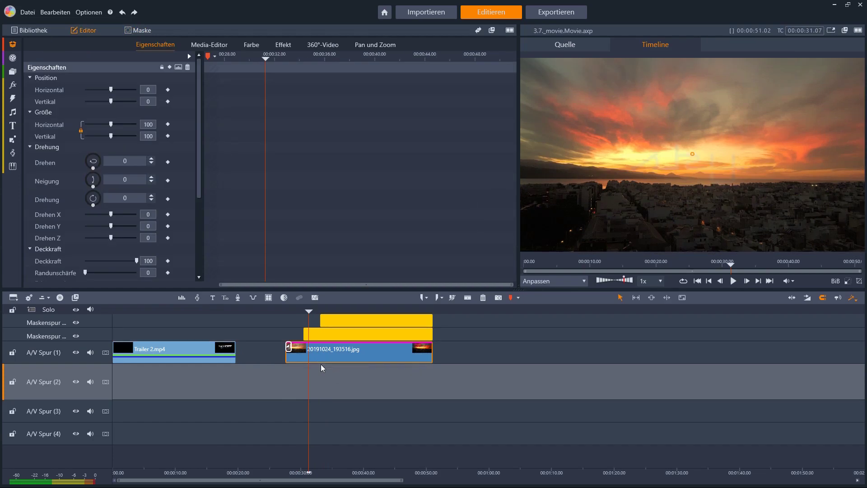
{"action": "left_click_drag", "start_coordinate": [309, 373], "coordinate": [302, 371]}
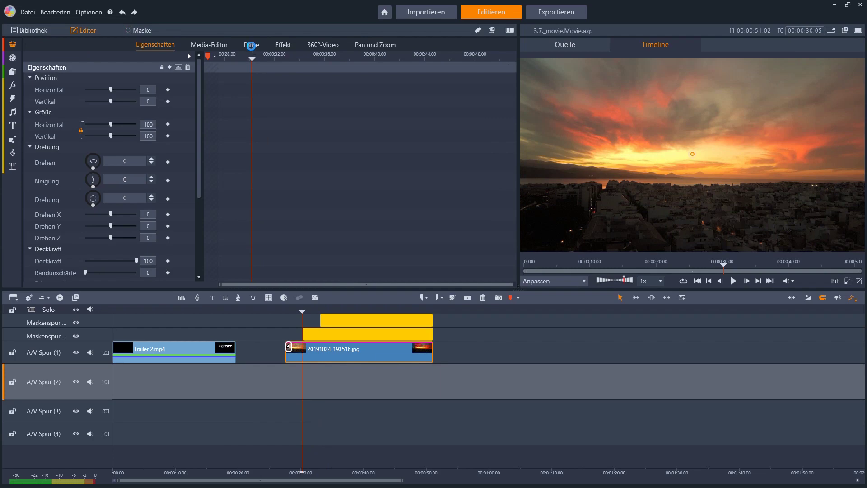
{"action": "left_click", "coordinate": [251, 46]}
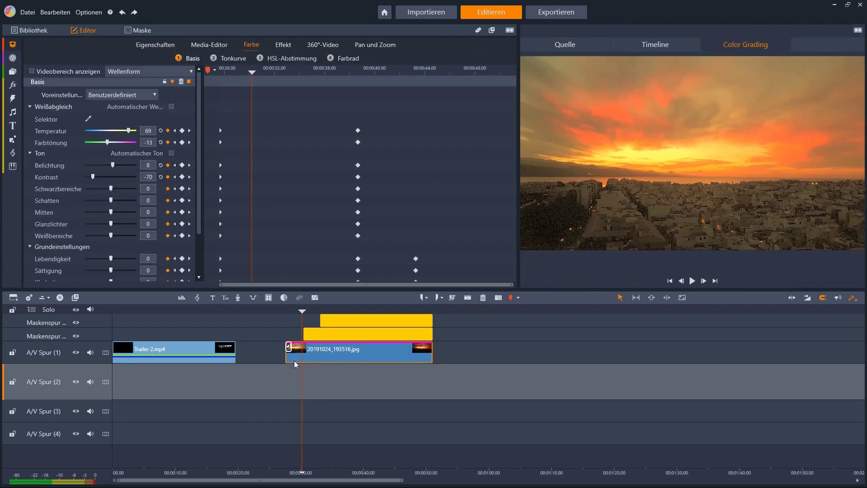
{"action": "left_click_drag", "start_coordinate": [301, 376], "coordinate": [290, 376]}
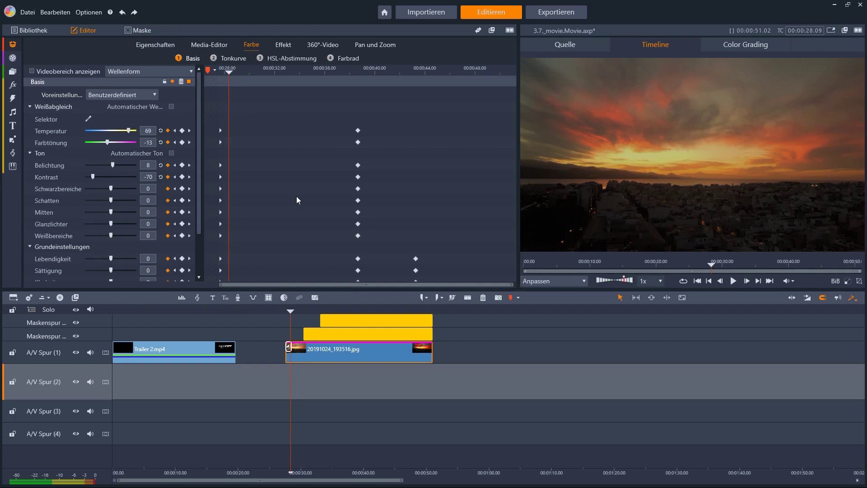
{"action": "left_click_drag", "start_coordinate": [230, 181], "coordinate": [226, 149]}
- Examine the available LUT profiles for the sunset clip and leave the list without choosing one
{"action": "scroll", "coordinate": [127, 271], "scroll_direction": "down", "scroll_amount": 3}
{"action": "left_click", "coordinate": [135, 253]}
{"action": "scroll", "coordinate": [131, 335], "scroll_direction": "down", "scroll_amount": 5}
{"action": "scroll", "coordinate": [137, 325], "scroll_direction": "down", "scroll_amount": 3}
{"action": "scroll", "coordinate": [137, 332], "scroll_direction": "up", "scroll_amount": 10}
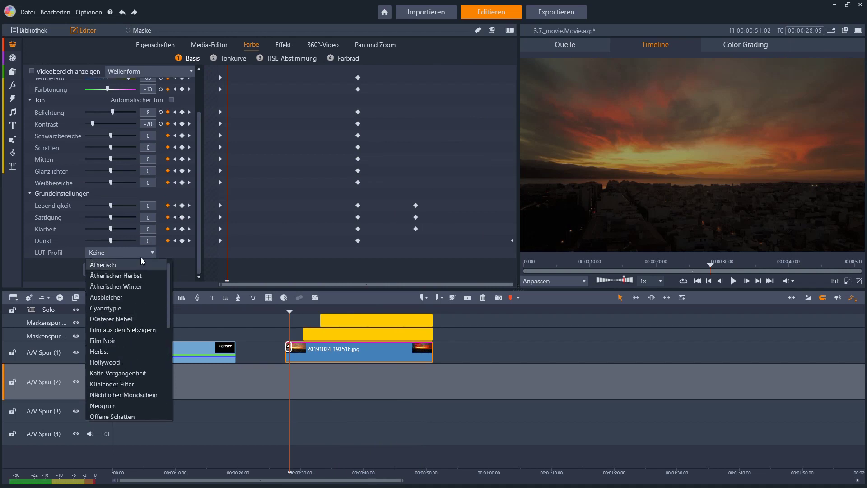
{"action": "left_click", "coordinate": [158, 249]}
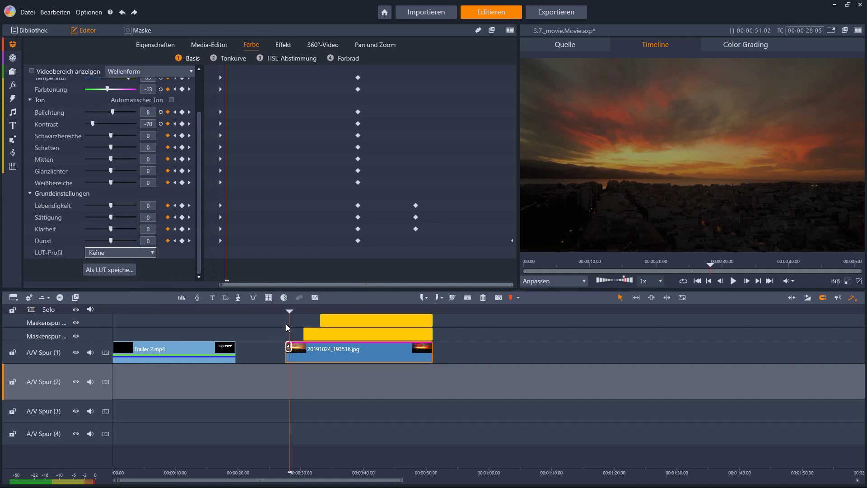
- Open the "sky" text mask, view its embedded footage in a single preview, and scrub through its opacity keyframes
{"action": "left_click", "coordinate": [316, 334]}
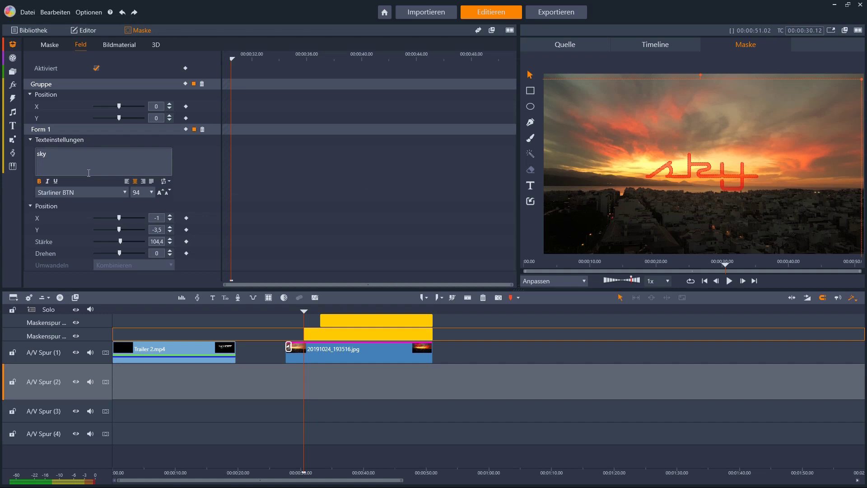
{"action": "left_click", "coordinate": [709, 172]}
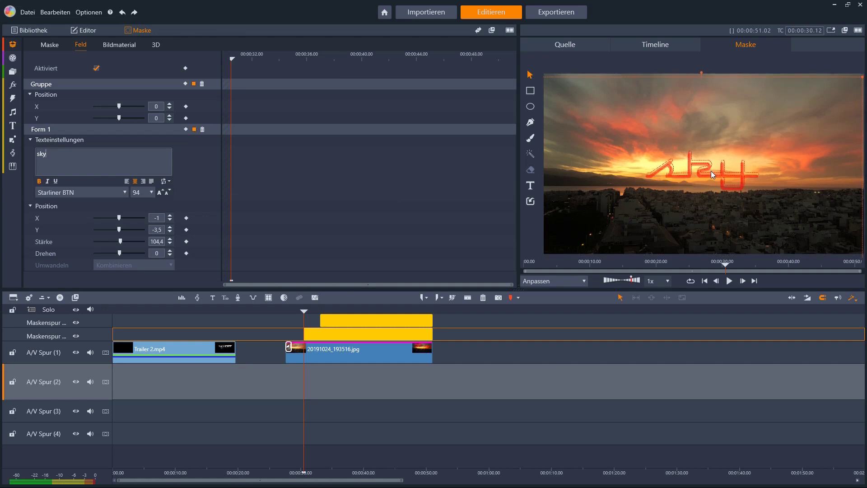
{"action": "left_click", "coordinate": [131, 47]}
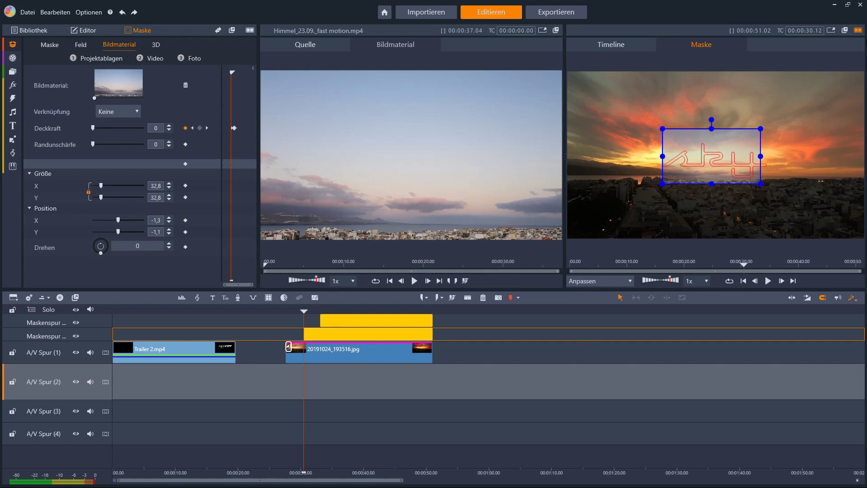
{"action": "left_click", "coordinate": [858, 30]}
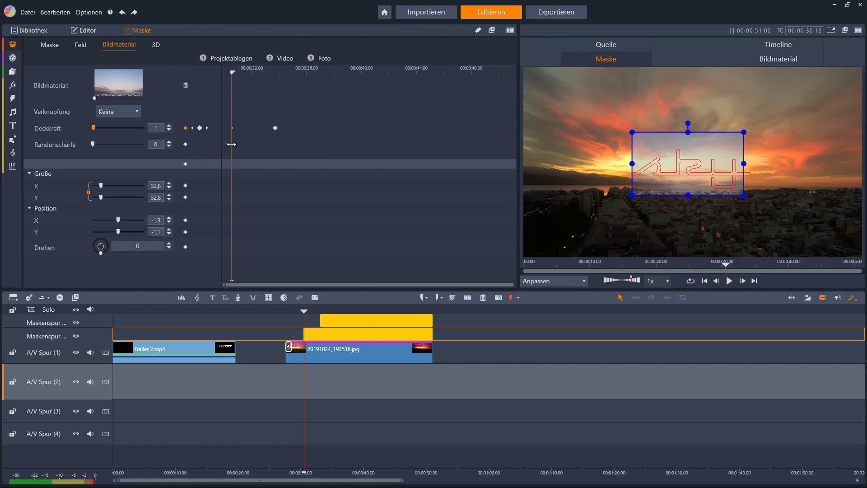
{"action": "left_click_drag", "start_coordinate": [231, 144], "coordinate": [273, 144]}
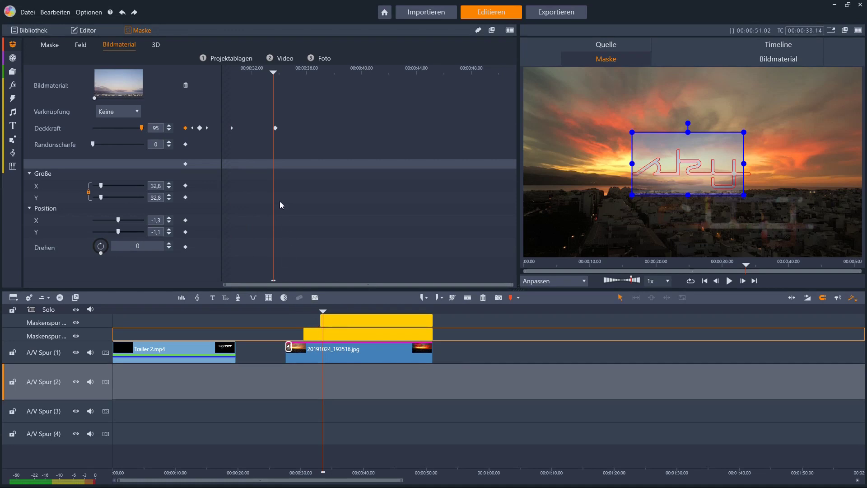
{"action": "left_click_drag", "start_coordinate": [274, 143], "coordinate": [275, 144]}
{"action": "left_click_drag", "start_coordinate": [280, 145], "coordinate": [282, 146]}
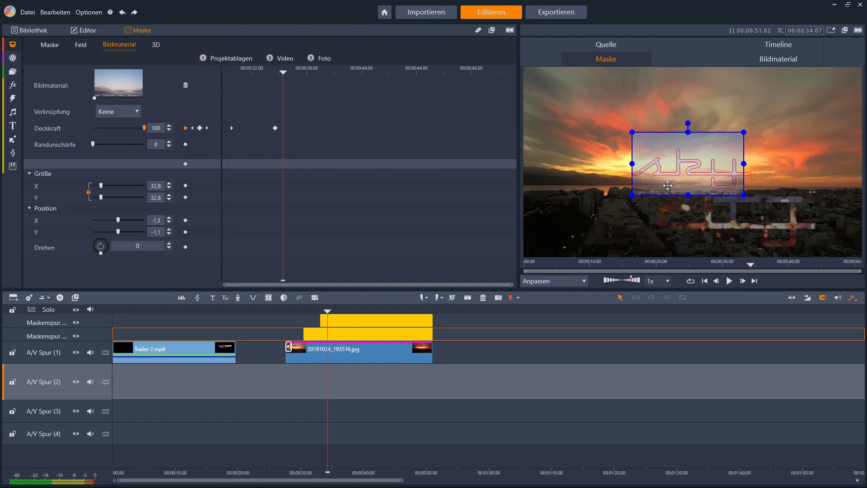
- Open the "city" text mask and set the text's Stärke to 117,9
{"action": "left_click", "coordinate": [342, 323]}
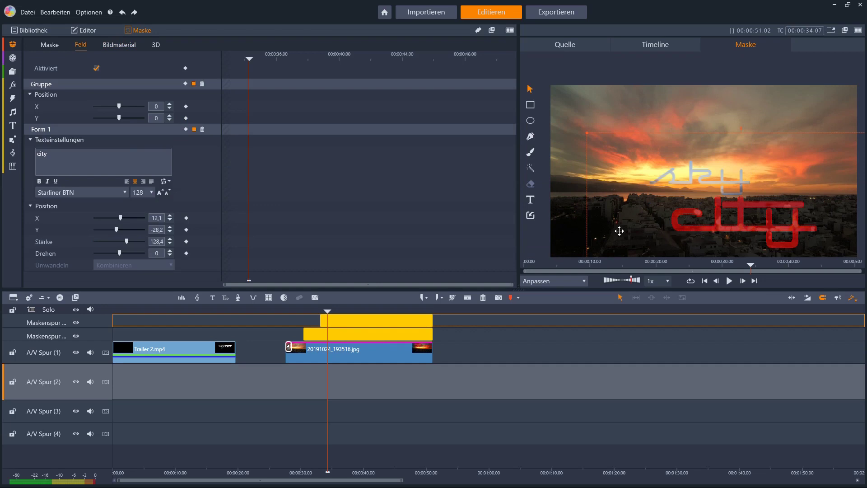
{"action": "left_click", "coordinate": [142, 204]}
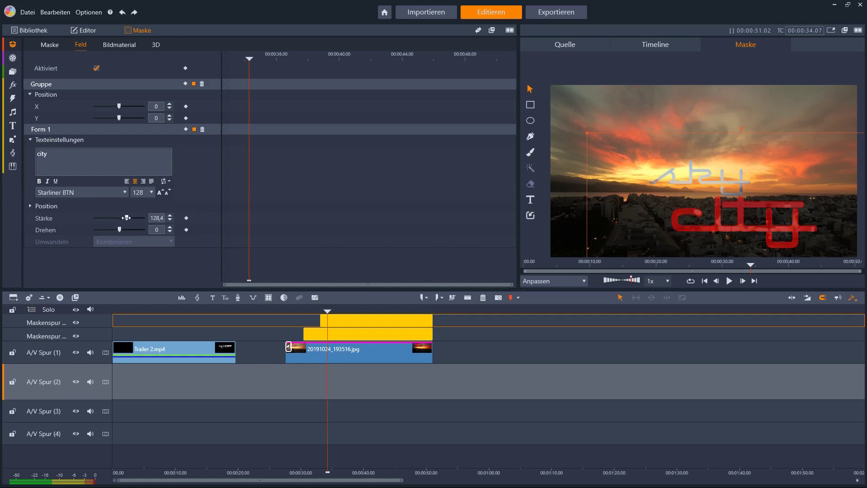
{"action": "mouse_move", "coordinate": [126, 218]}
{"action": "left_mouse_down"}
{"action": "mouse_move", "coordinate": [144, 219]}
{"action": "mouse_move", "coordinate": [124, 221]}
{"action": "left_mouse_up"}
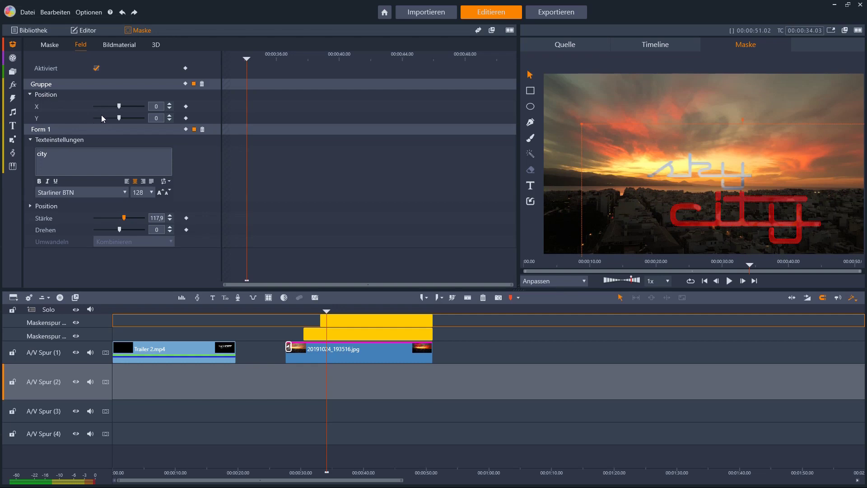
- Try shifting the "city" mask group to X 3,9, reset X to 0, and show the timeline preview
{"action": "left_click_drag", "start_coordinate": [119, 106], "coordinate": [119, 107]}
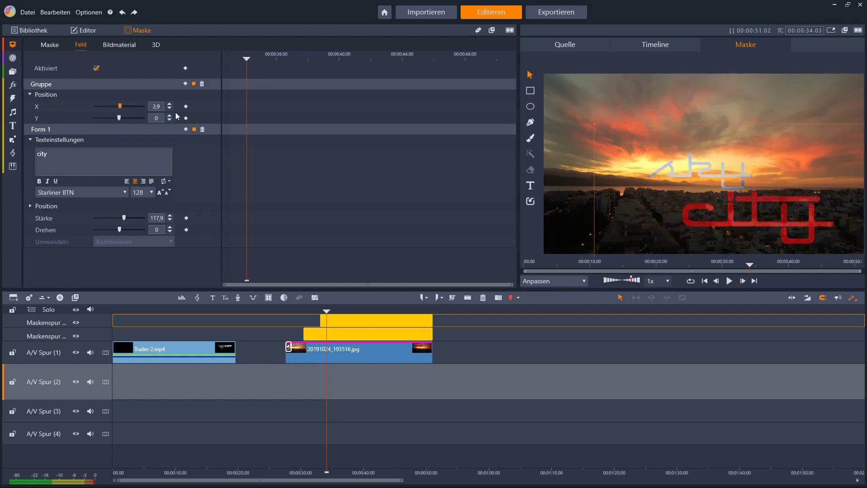
{"action": "double_click", "coordinate": [155, 103]}
{"action": "type", "text": "0"}
{"action": "key", "text": "Return"}
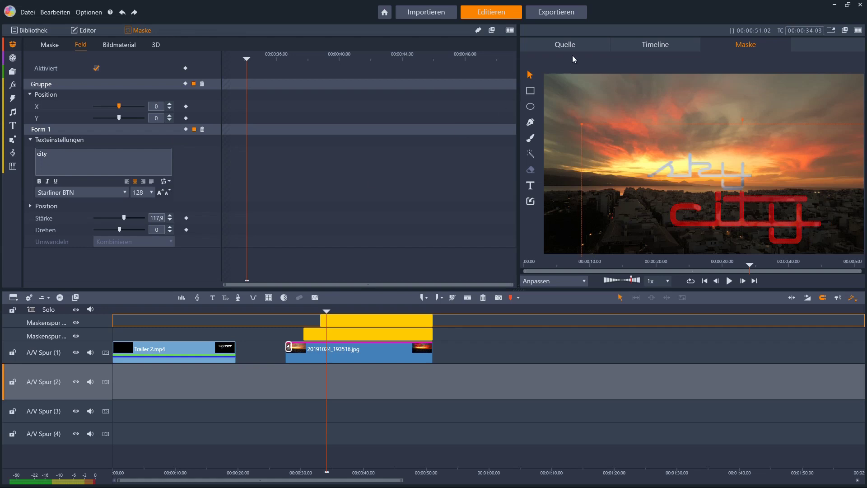
{"action": "left_click", "coordinate": [639, 48]}
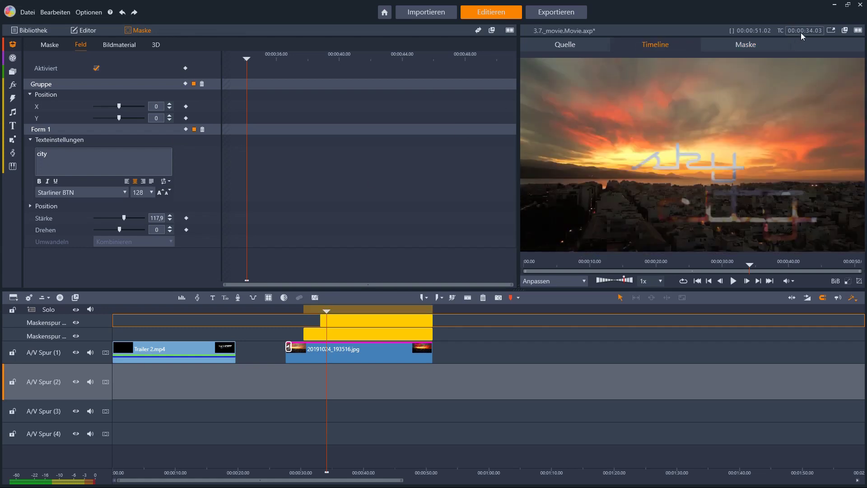